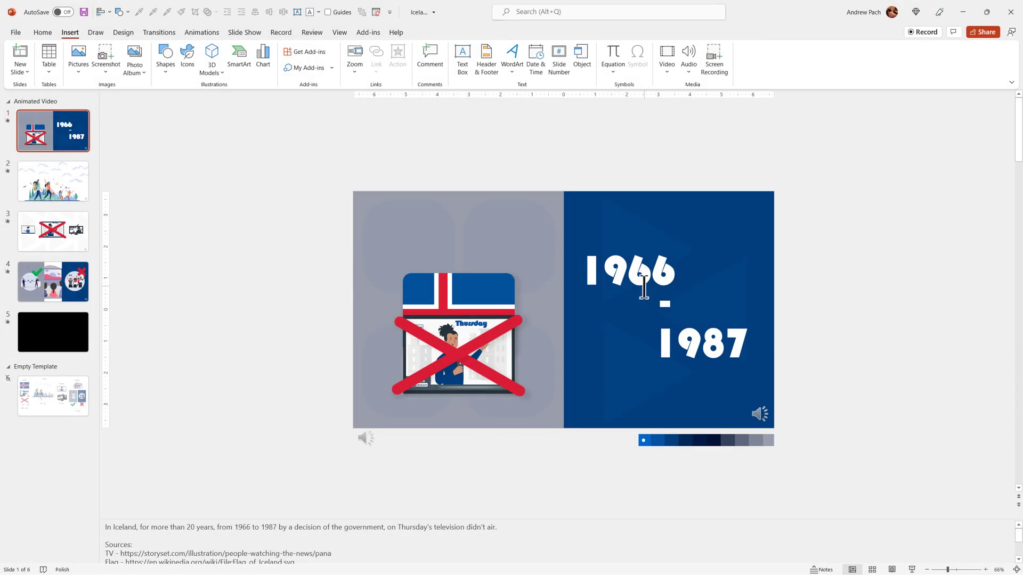
Step: Select the first sentence of slide 1's speaker notes so it can be copied
left_click_drag(507, 526, 130, 500)
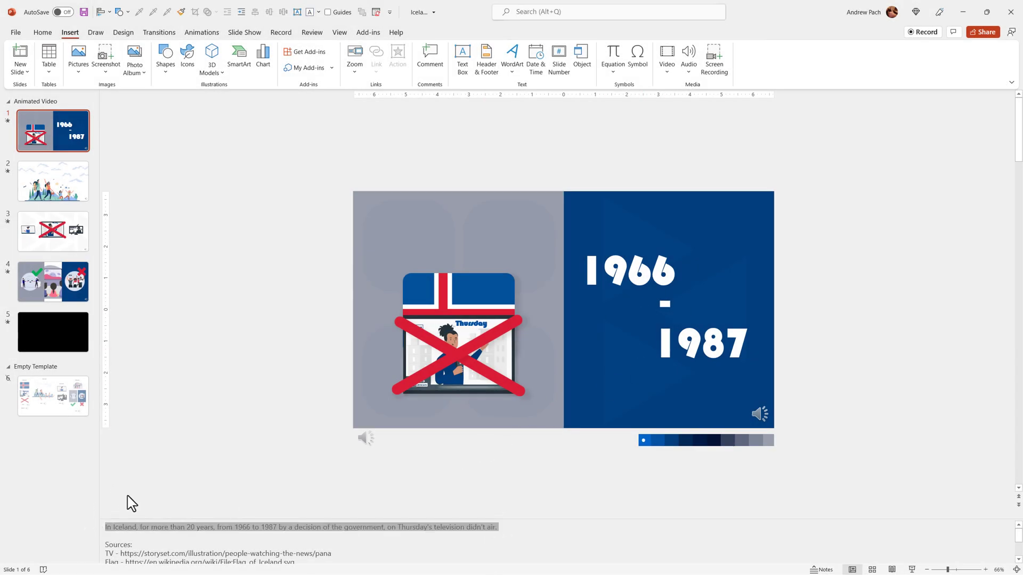
left_click_drag(429, 262, 418, 229)
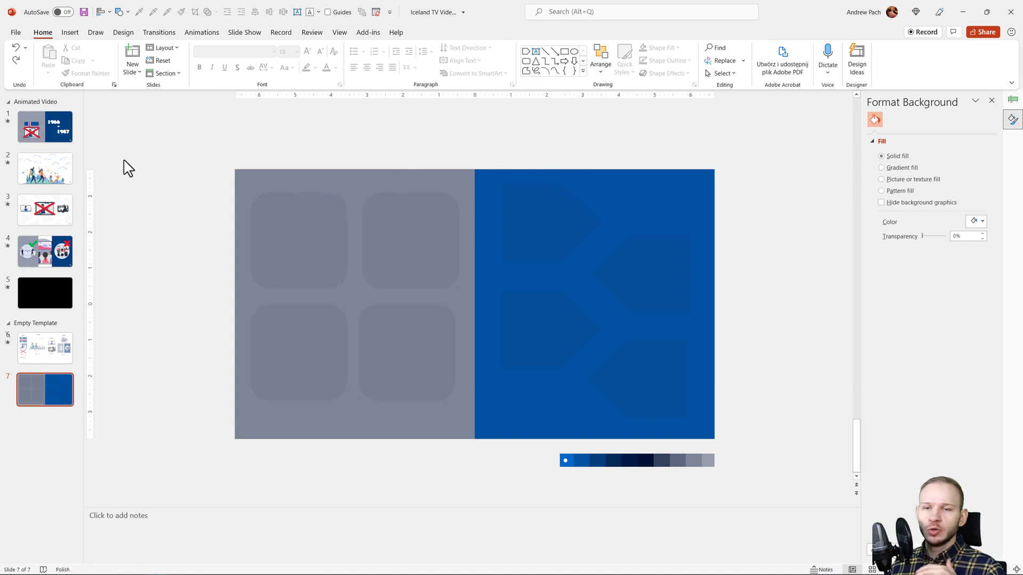
left_click(51, 129)
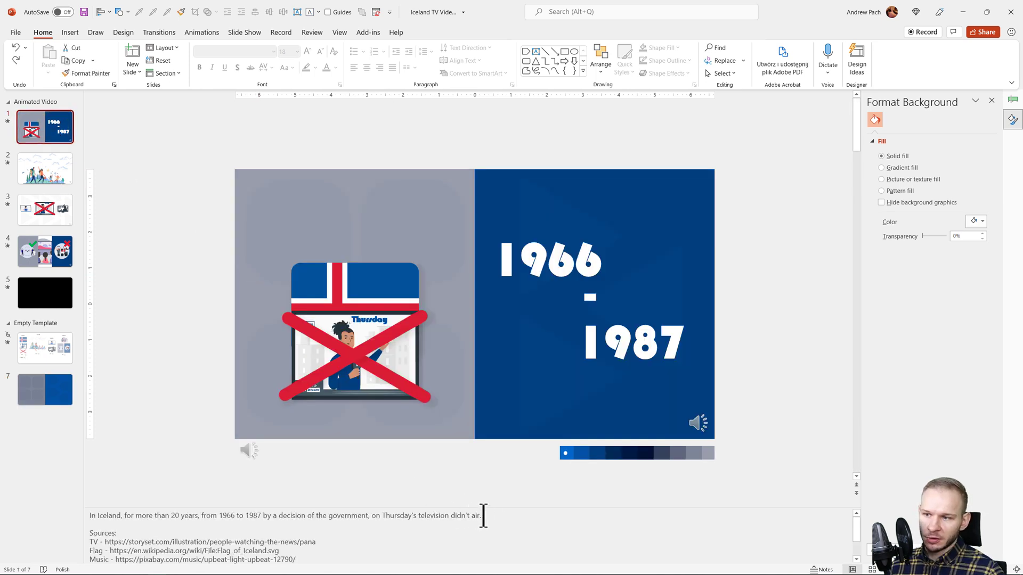
left_click_drag(488, 514, 75, 484)
key("ctrl+c")
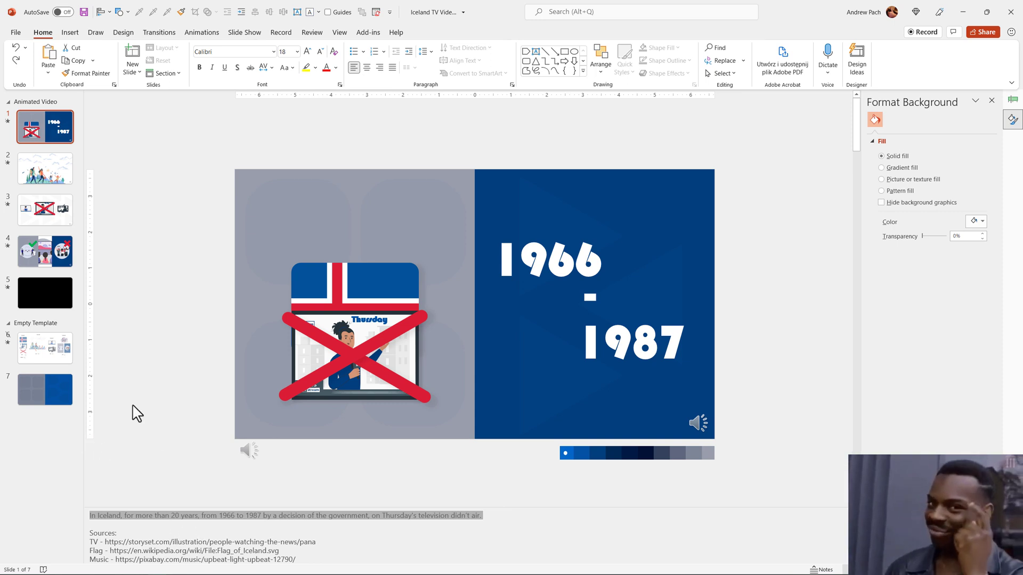
Step: Paste the copied Iceland sentence into slide 7's speaker notes
left_click(48, 392)
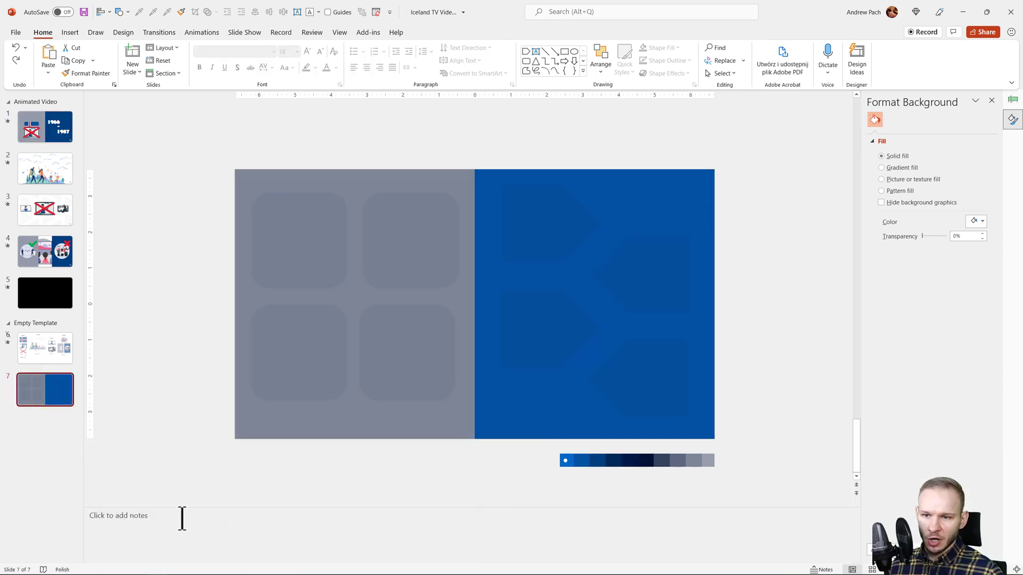
left_click(182, 520)
key("ctrl+v")
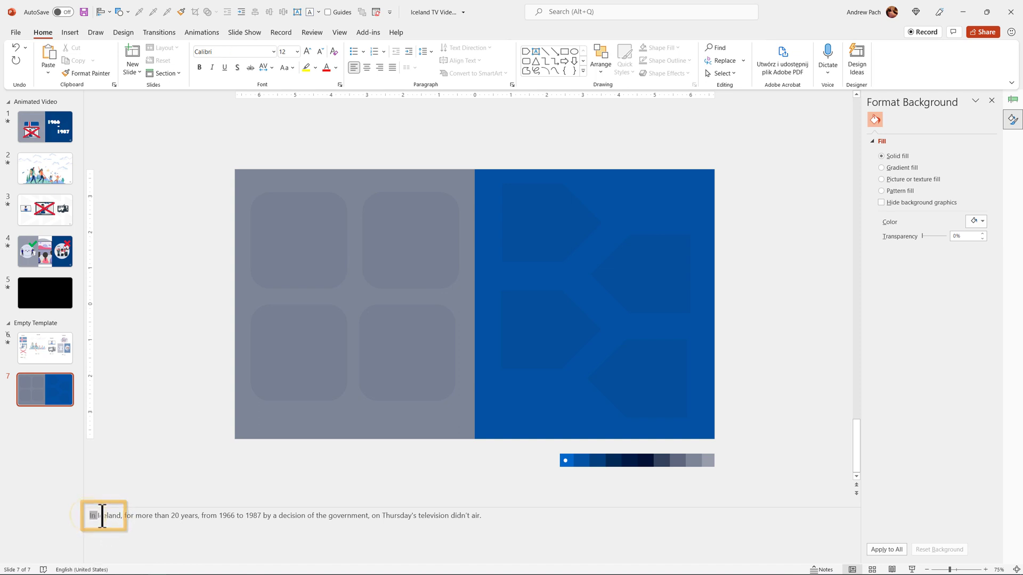
Step: Review the pasted notes phrase by phrase, starting with 'In Iceland'
left_click_drag(88, 516, 261, 514)
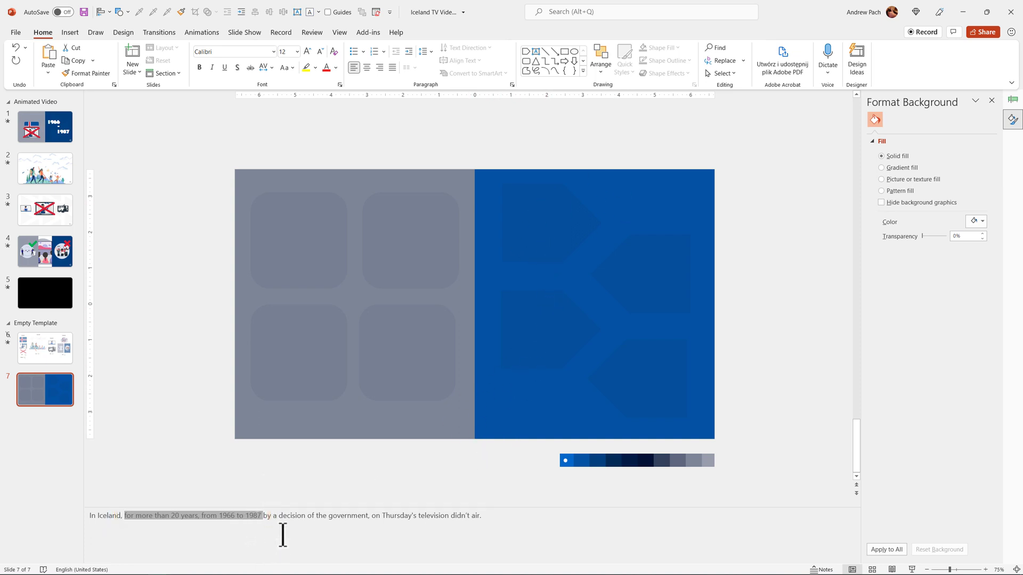
left_click_drag(263, 516, 482, 516)
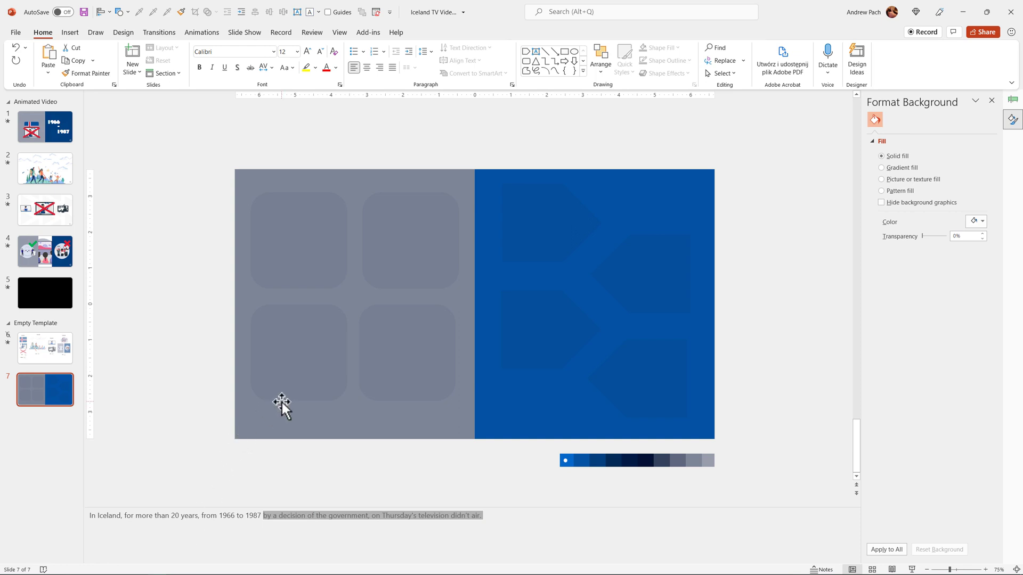
left_click(220, 393)
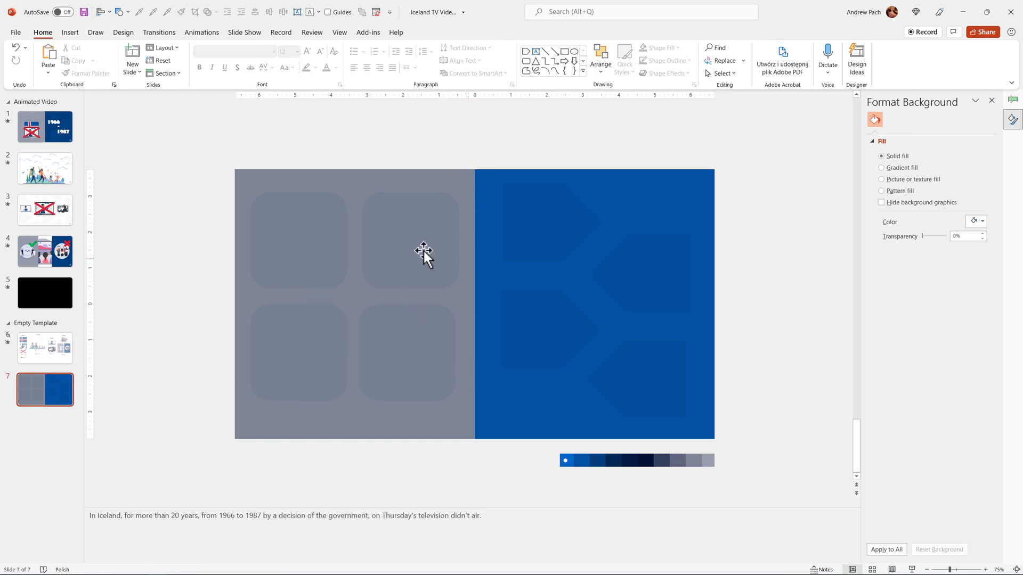
left_click(48, 354)
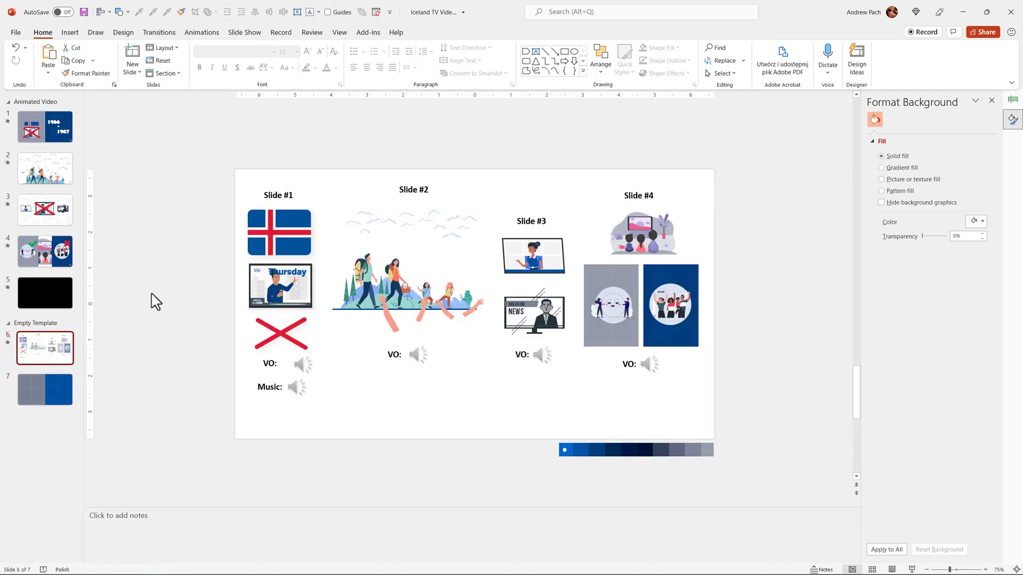
Step: Select the Iceland flag, Thursday TV picture and red X on storyboard slide 6
left_click(288, 240)
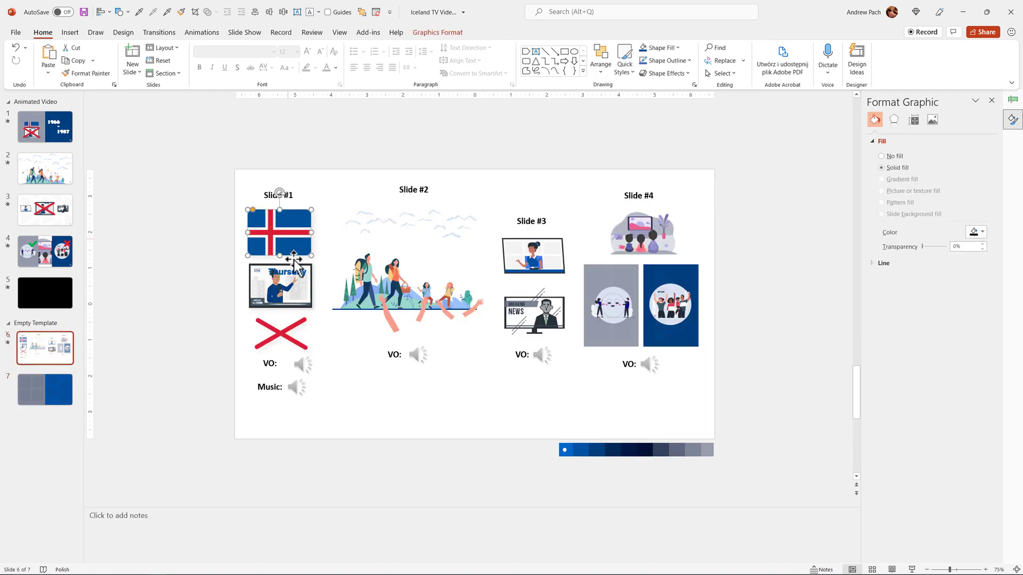
left_click(274, 288)
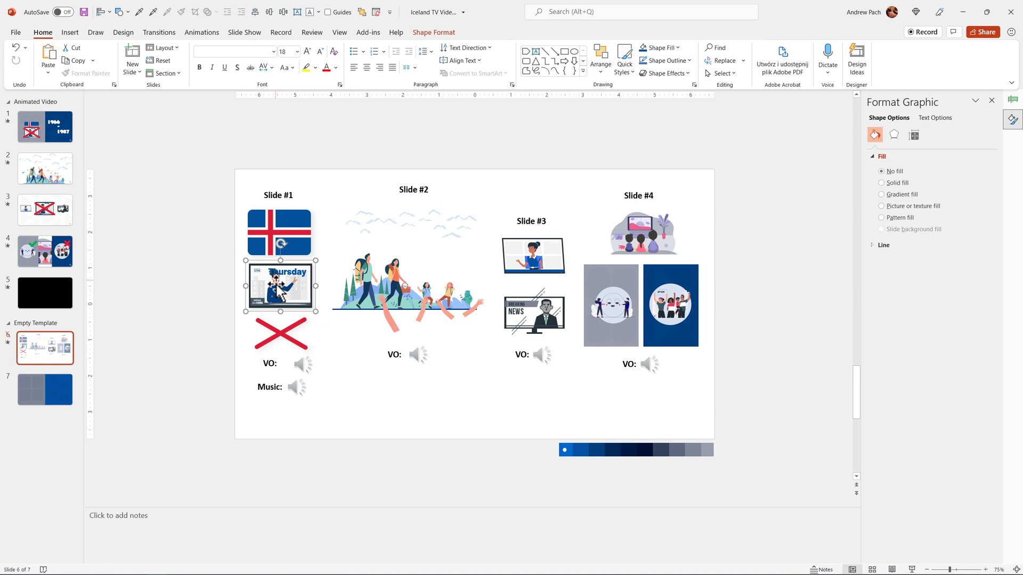
left_click(284, 332, "shift")
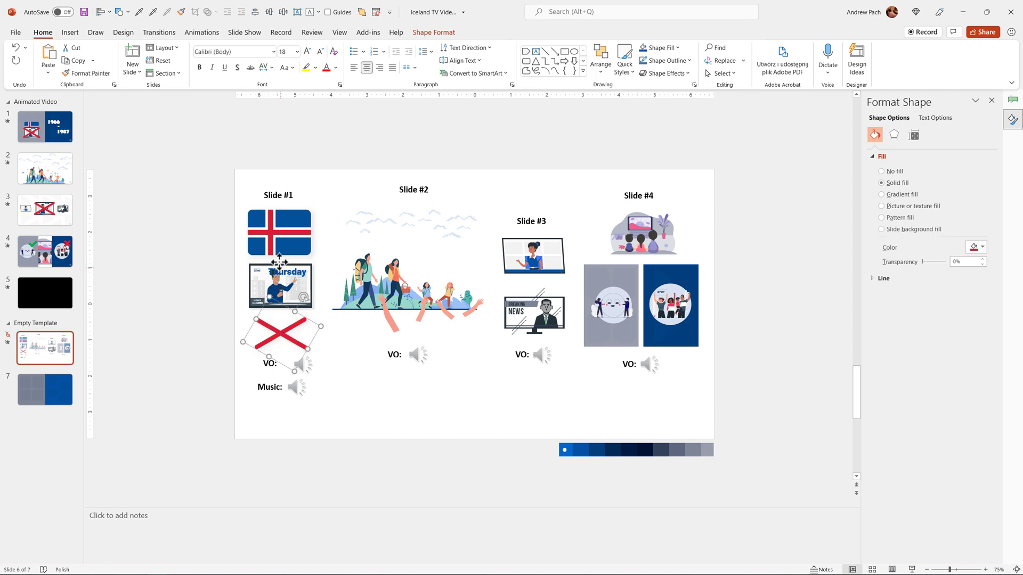
left_click(281, 242, "shift")
Step: Check the source links in slide 1's notes, then return to slide 7
left_click(45, 126)
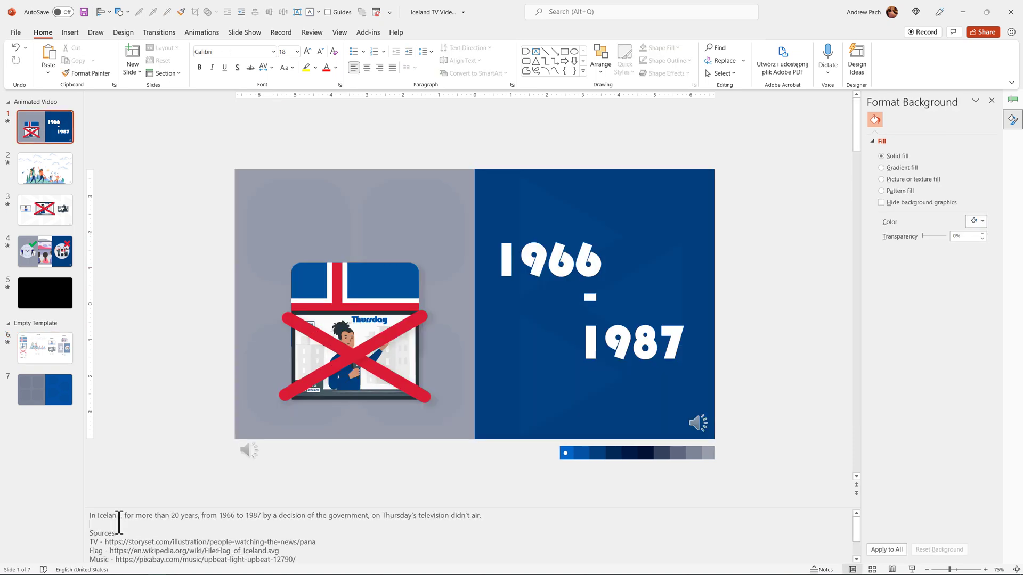
scroll(107, 532, "down", 1)
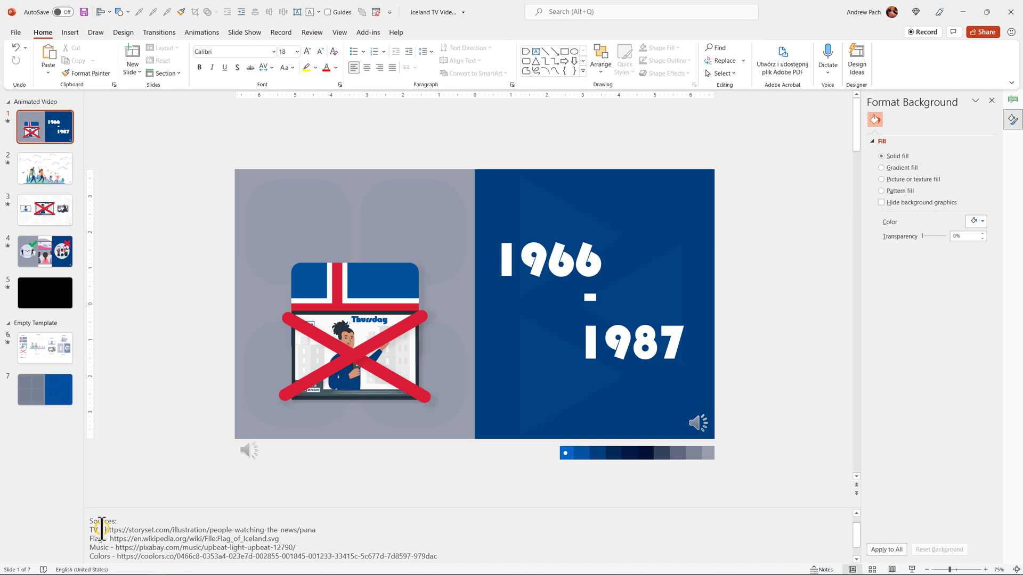
left_click_drag(102, 530, 300, 546)
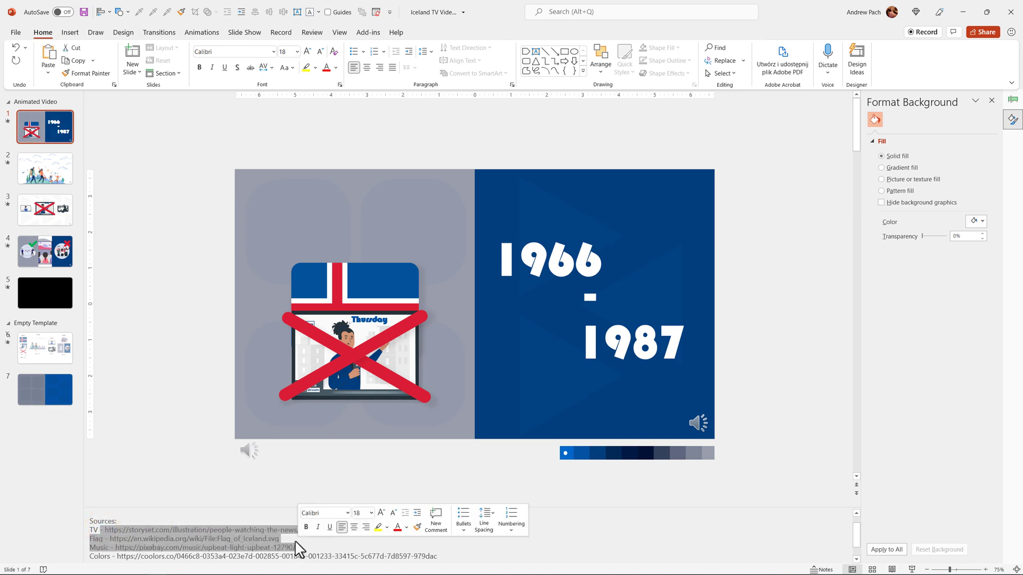
left_click(274, 539)
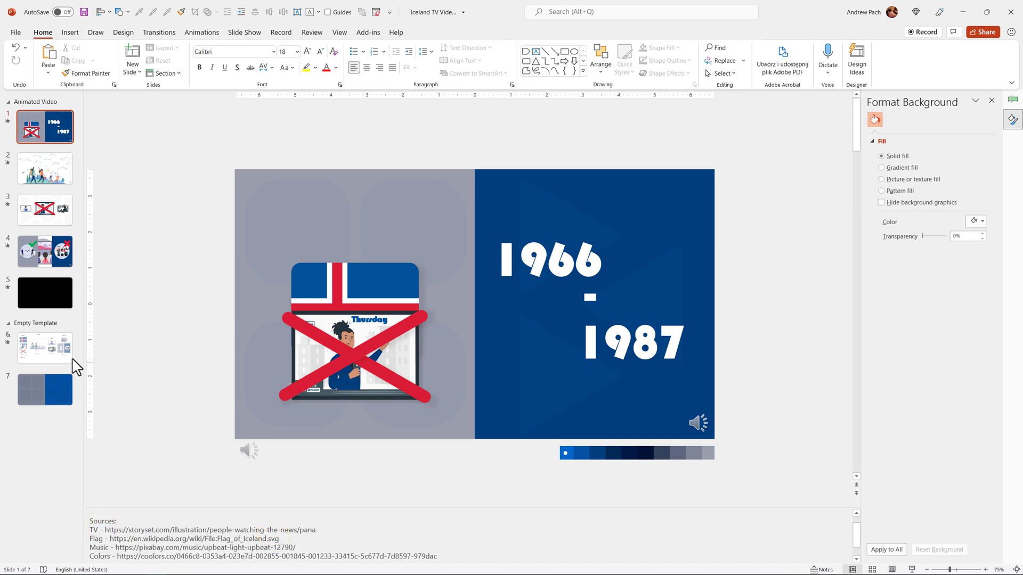
left_click(52, 379)
Step: Put the pasted graphics on the blue half and enlarge the Iceland flag over the gray half
left_click_drag(257, 343, 257, 343)
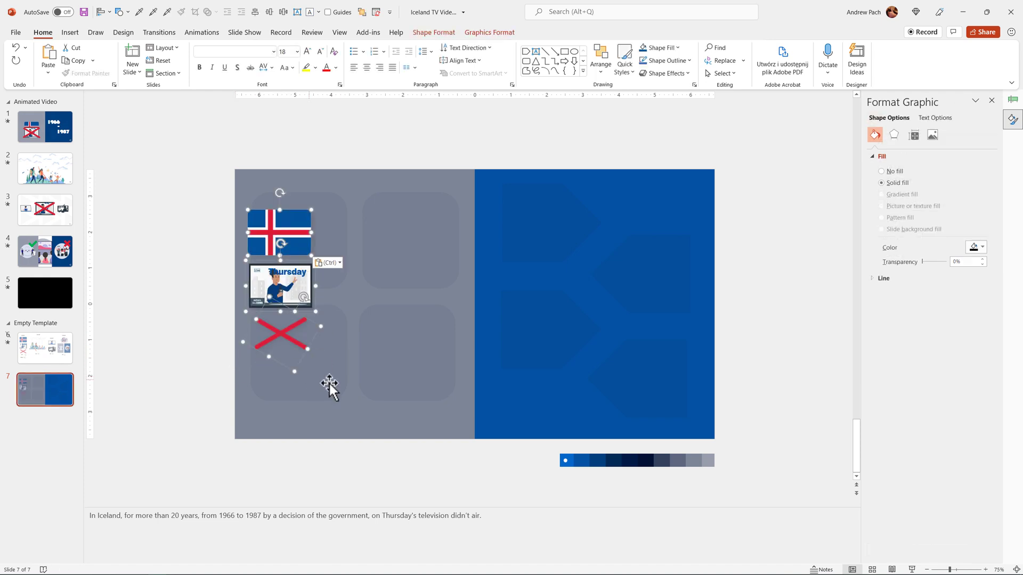
left_click_drag(274, 279, 578, 317)
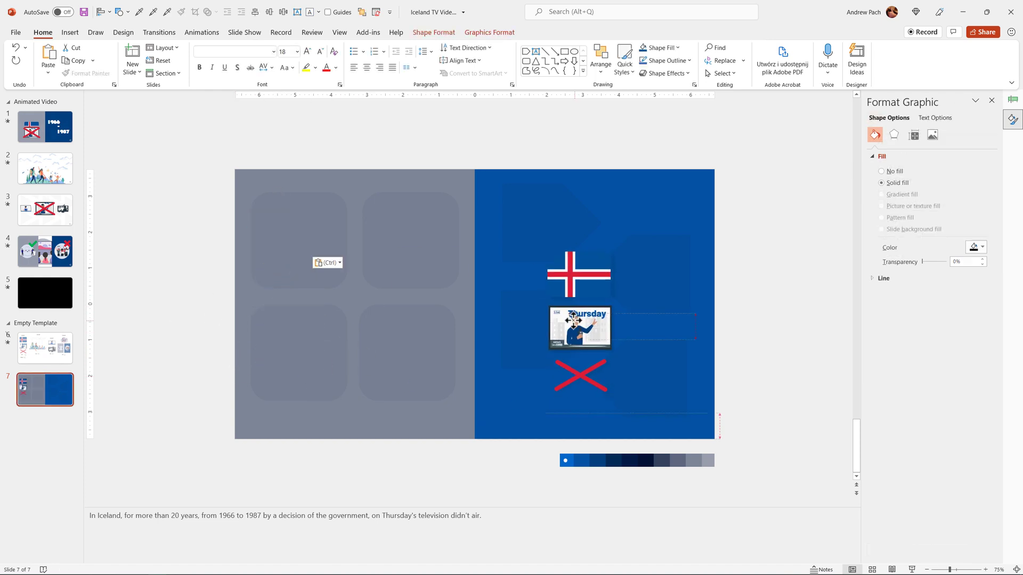
left_click(604, 131)
left_click_drag(587, 269, 361, 296)
left_click_drag(387, 328, 369, 309)
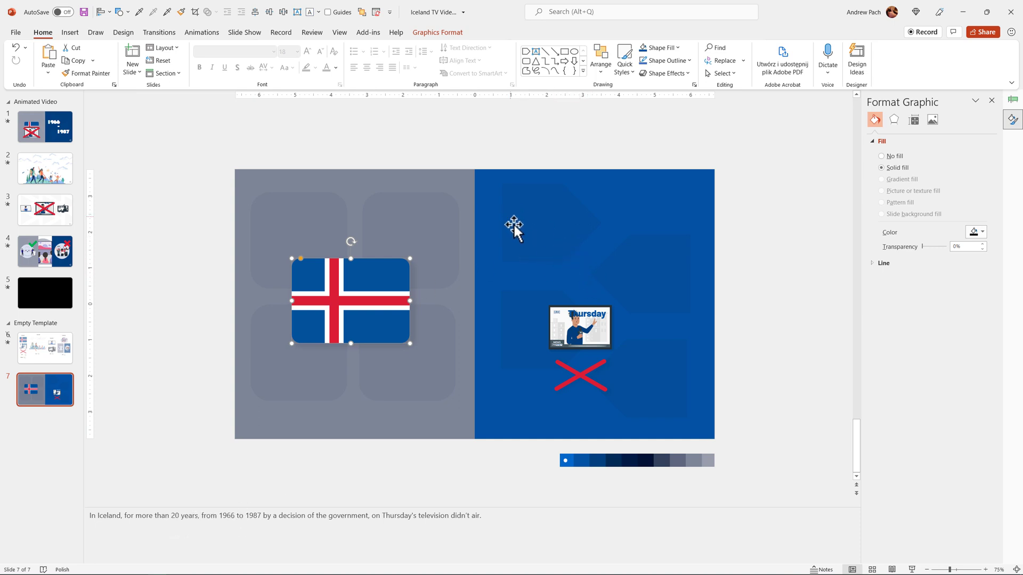
left_click(75, 36)
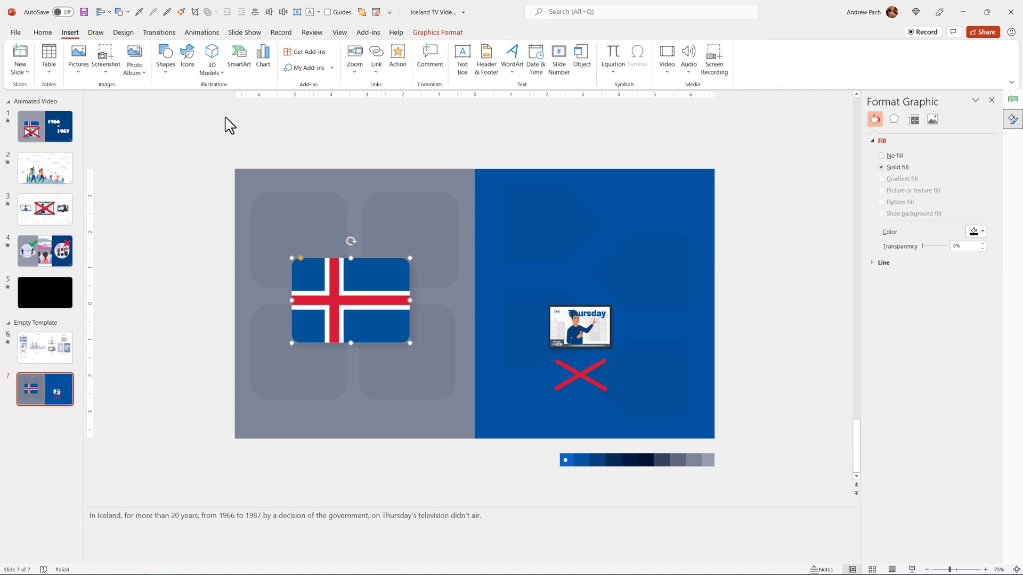
Step: Add a text box on the blue half reading '1966 - 1987' in white, centred
left_click(461, 58)
left_click_drag(524, 198, 676, 292)
type("1")
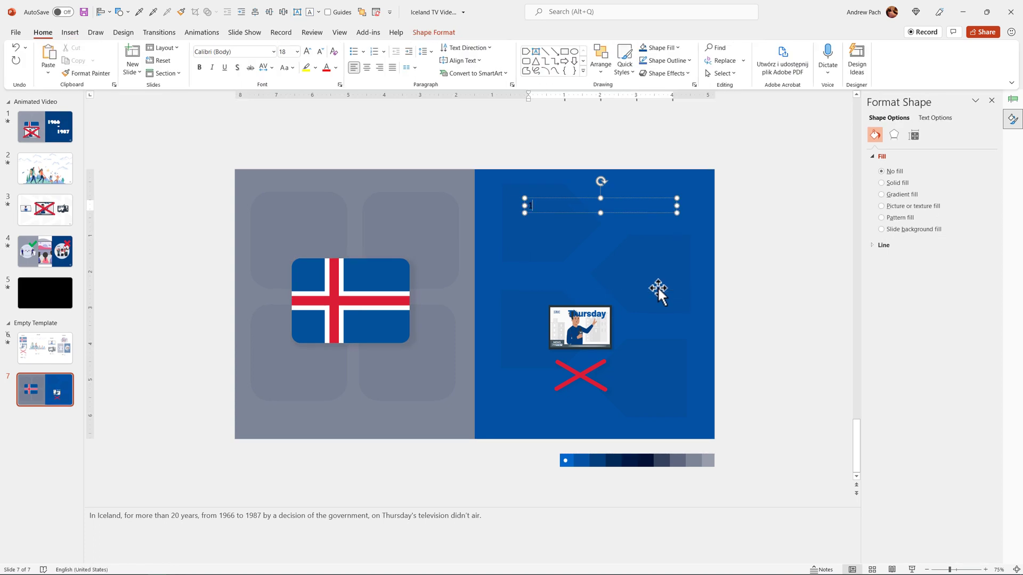
type("966 -")
type("1987")
key("ctrl+a")
left_click(336, 67)
left_click(325, 94)
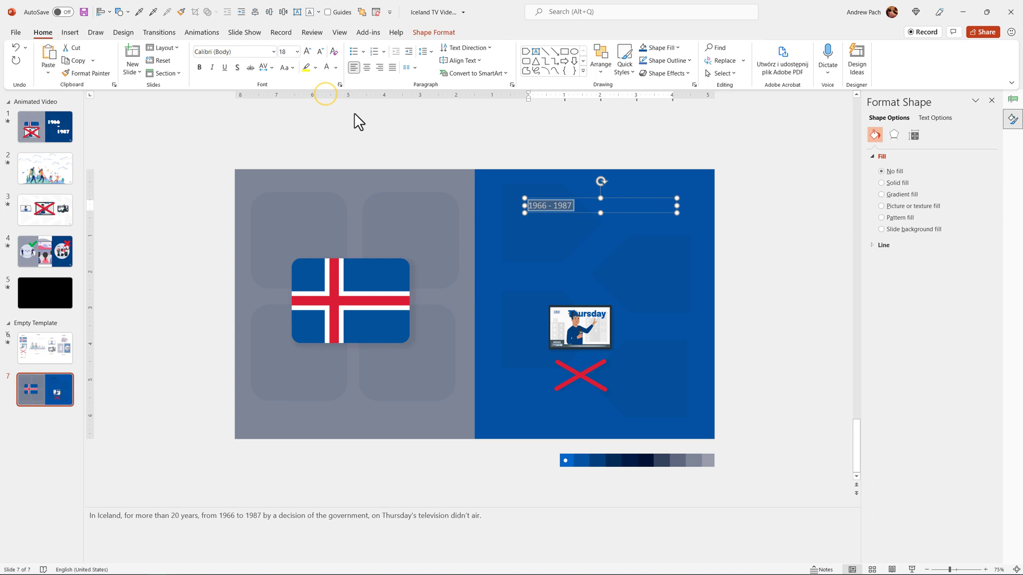
left_click(367, 67)
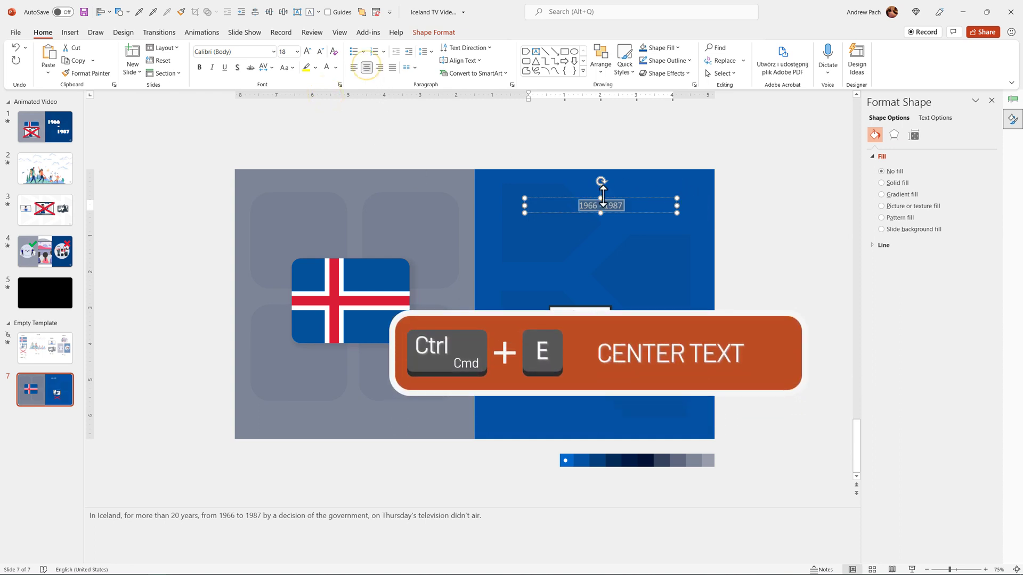
Step: Enlarge the dates text to 100 pt
triple_click(306, 51)
triple_click(307, 51)
triple_click(307, 51)
triple_click(307, 51)
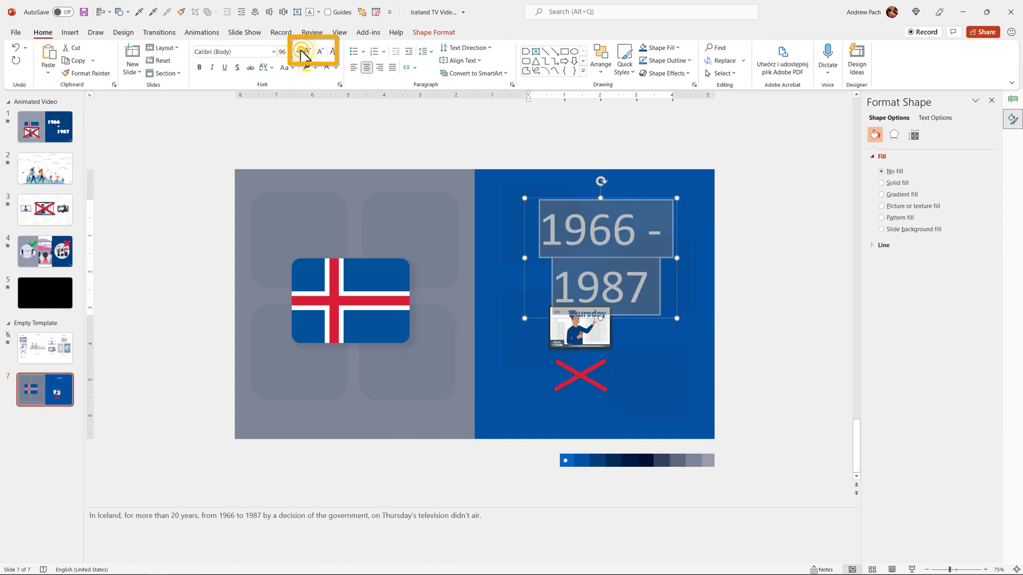
triple_click(307, 51)
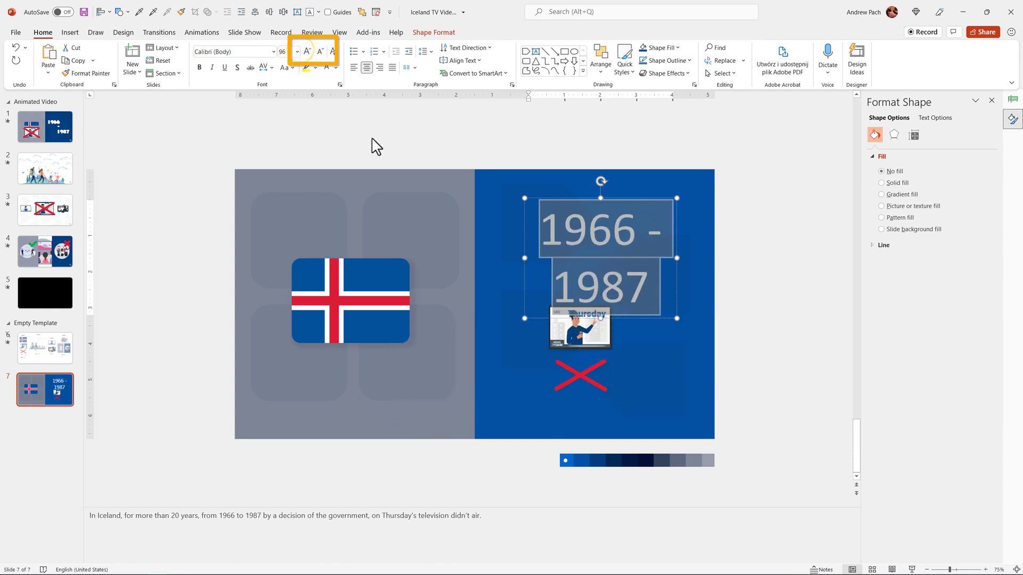
left_click(284, 52)
type("100")
key("Return")
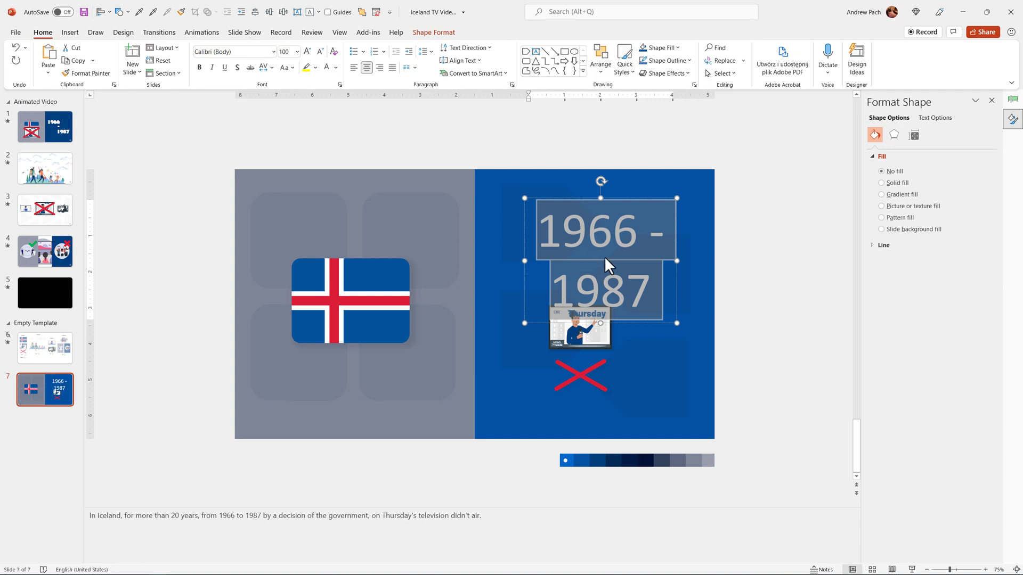
Step: Set the dates in Bodoni MT Black, shrink to 88 pt, and move the box top-right
left_click(273, 52)
scroll(280, 219, "down", 10)
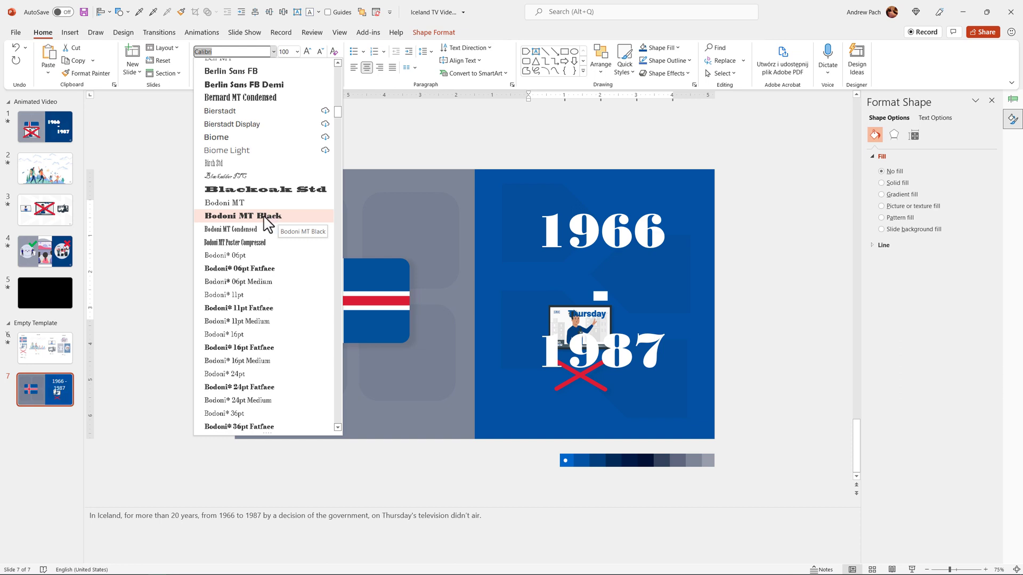
left_click(267, 217)
left_click(320, 52)
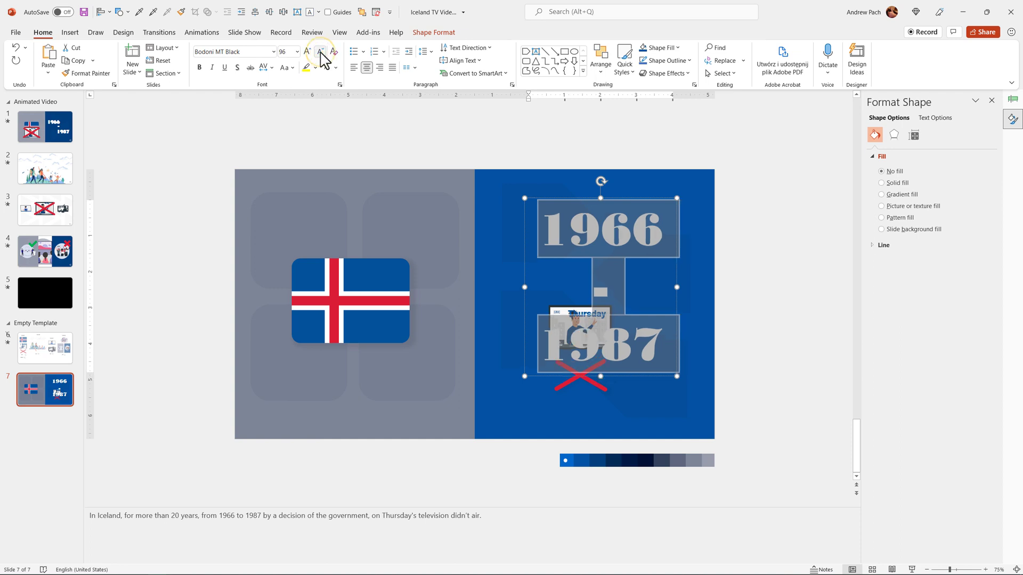
left_click(320, 51)
left_click(637, 198)
left_click_drag(638, 198, 670, 158)
left_click_drag(580, 187, 675, 189)
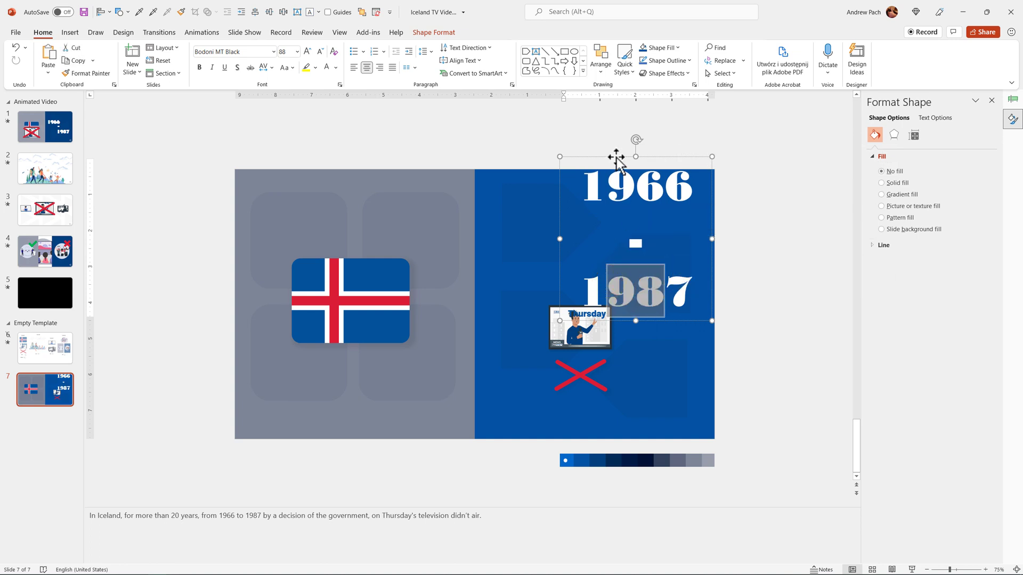
Step: Place a dates box at the right edge and delete 1966 and 1987 from it
left_click_drag(616, 157, 489, 136)
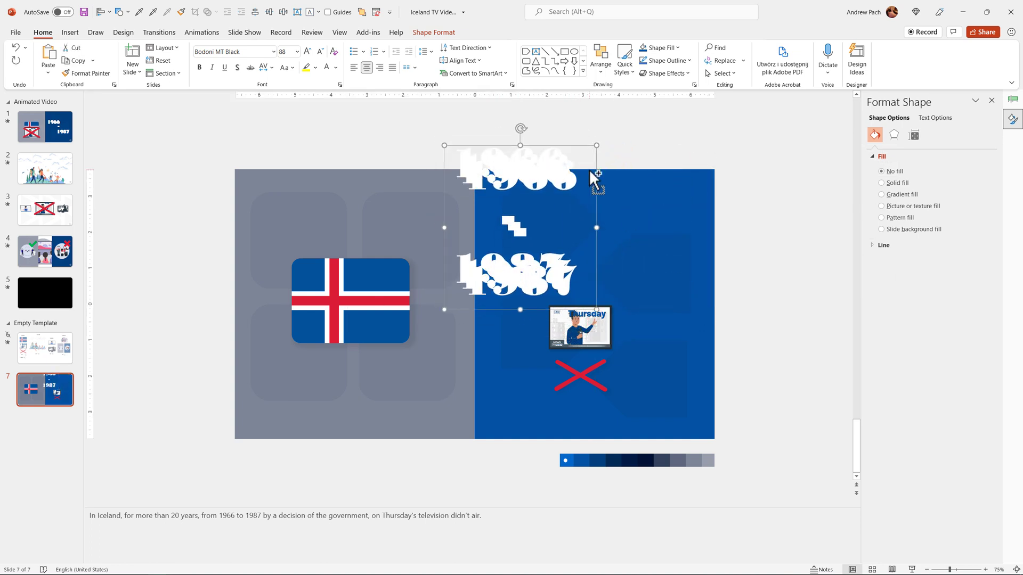
left_click_drag(544, 152, 606, 183)
key("BackSpace")
left_click_drag(655, 218, 724, 251)
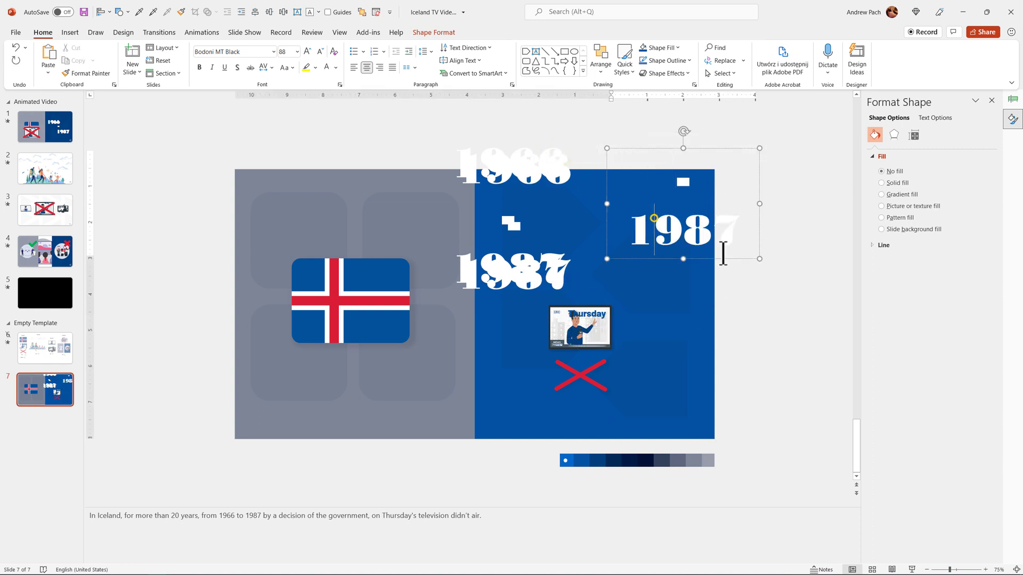
key("BackSpace")
Step: Duplicate the dates box and trim the left copy down to just 1966
left_click(516, 170)
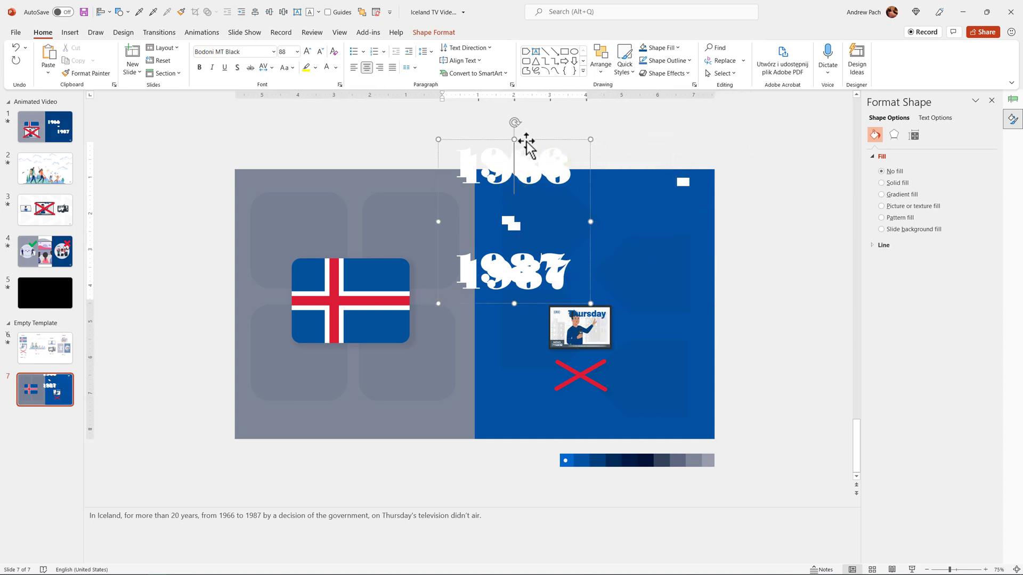
left_click_drag(439, 137, 607, 190)
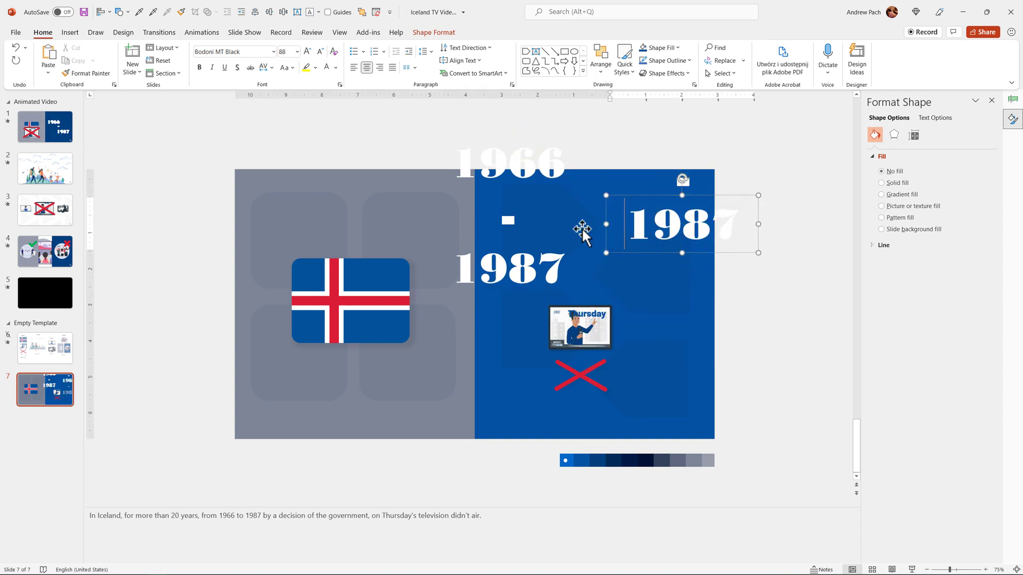
left_click_drag(498, 216, 598, 293)
key("BackSpace")
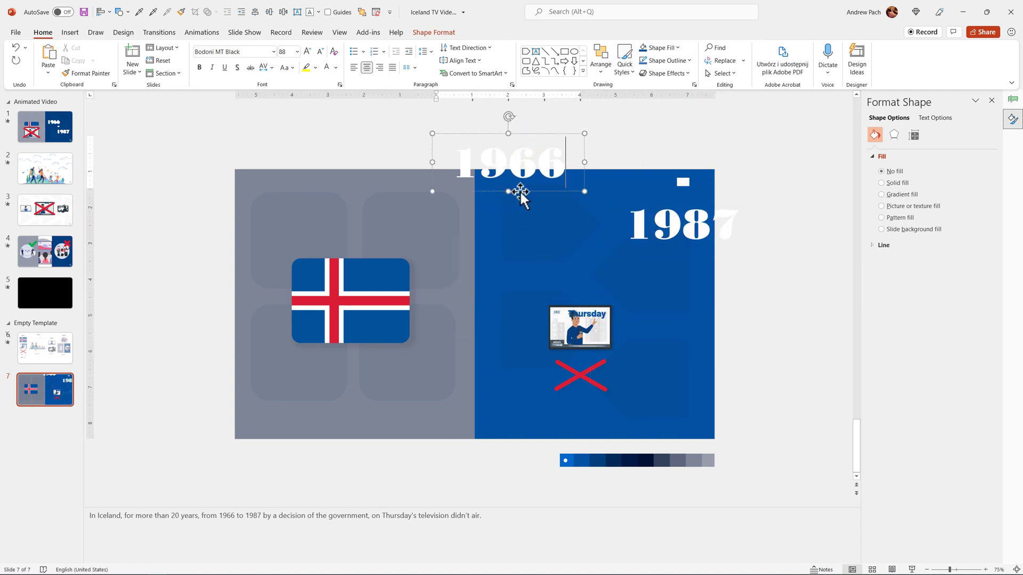
Step: Stagger the boxes: 1966 at the top of the blue half, dash and 1987 below
left_click_drag(520, 194, 584, 234)
left_click(683, 171)
left_click_drag(697, 206, 657, 326)
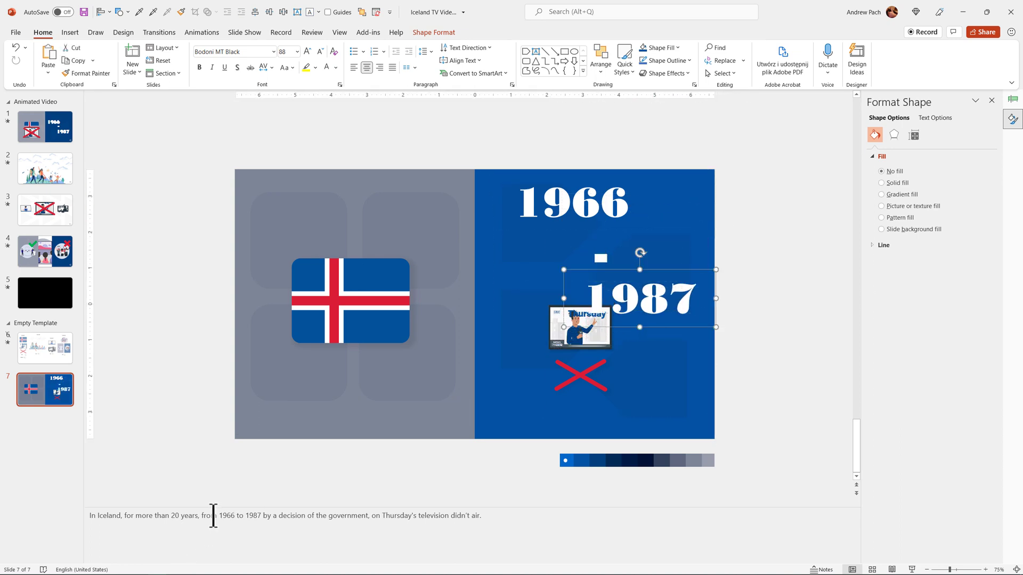
left_click_drag(213, 515, 267, 515)
left_click(293, 527)
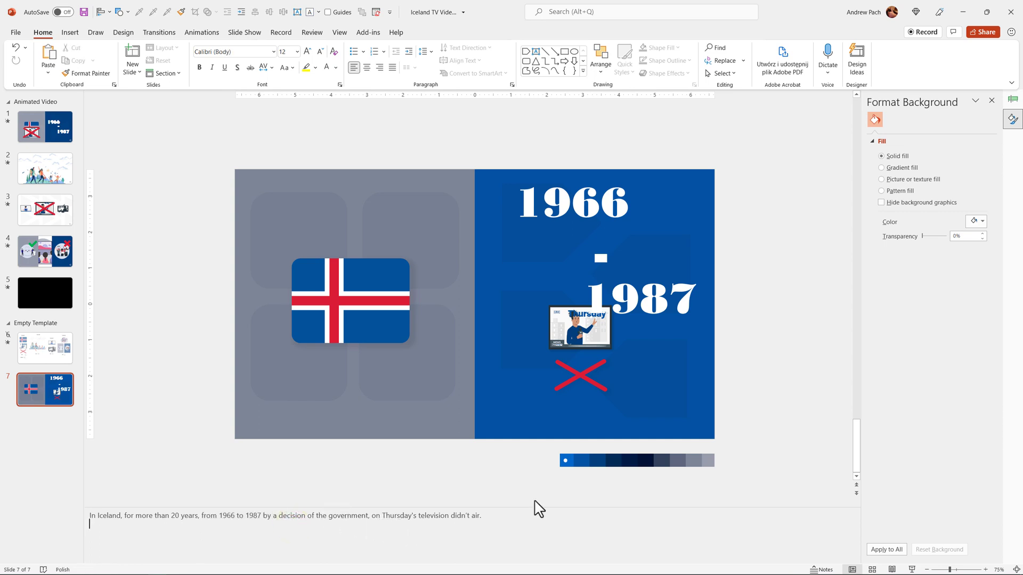
Step: Enlarge the Thursday TV picture below the flag and lay the red X across it
left_click_drag(603, 359, 435, 435)
left_click_drag(368, 381, 338, 368)
left_click(584, 387)
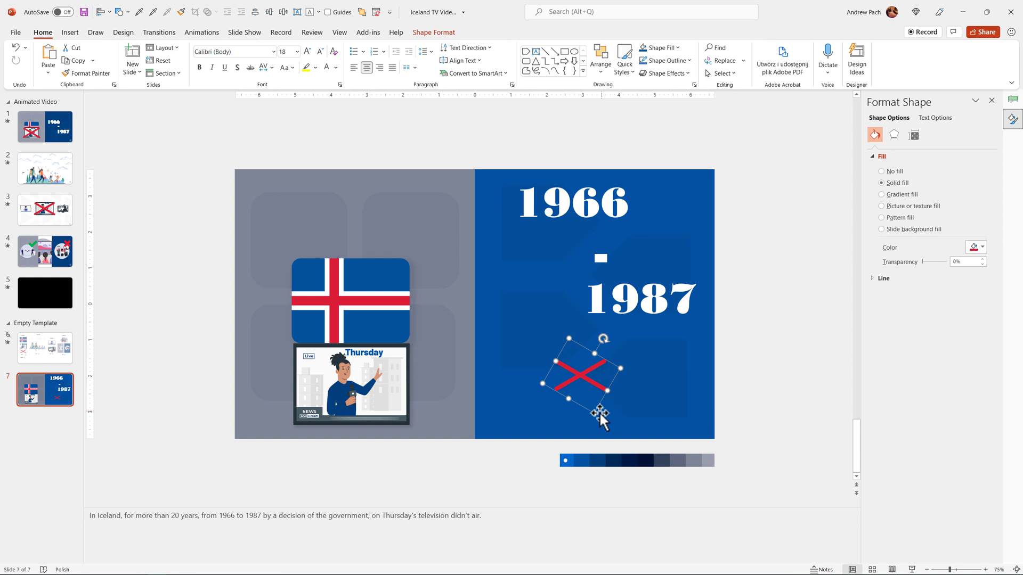
left_click_drag(599, 411, 360, 385)
left_click_drag(349, 308, 350, 263)
Step: Nudge the Thursday picture up slightly and reselect the red X over it
left_click(348, 370)
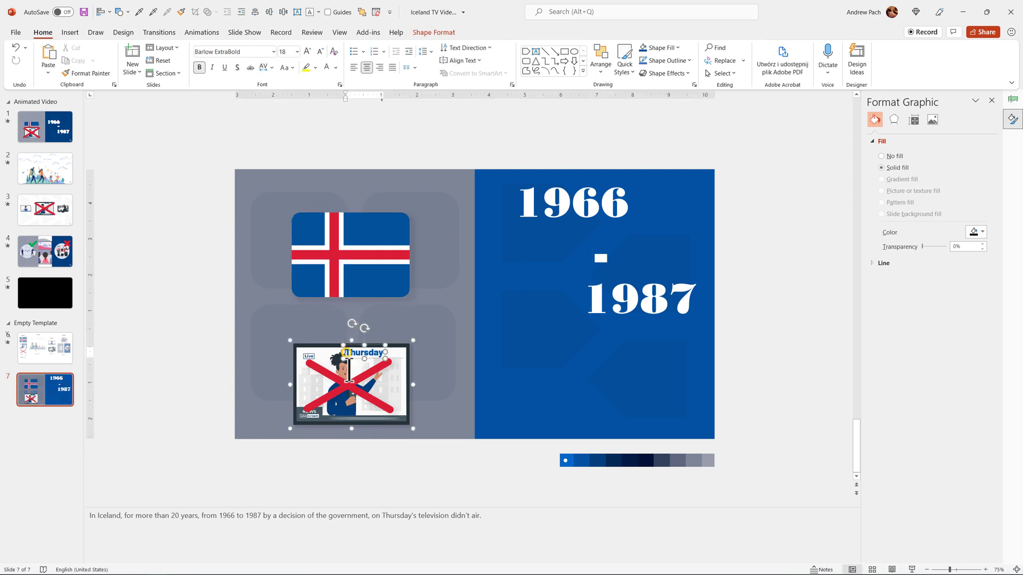
left_click(349, 370)
left_click_drag(299, 350, 299, 328)
left_click(199, 316)
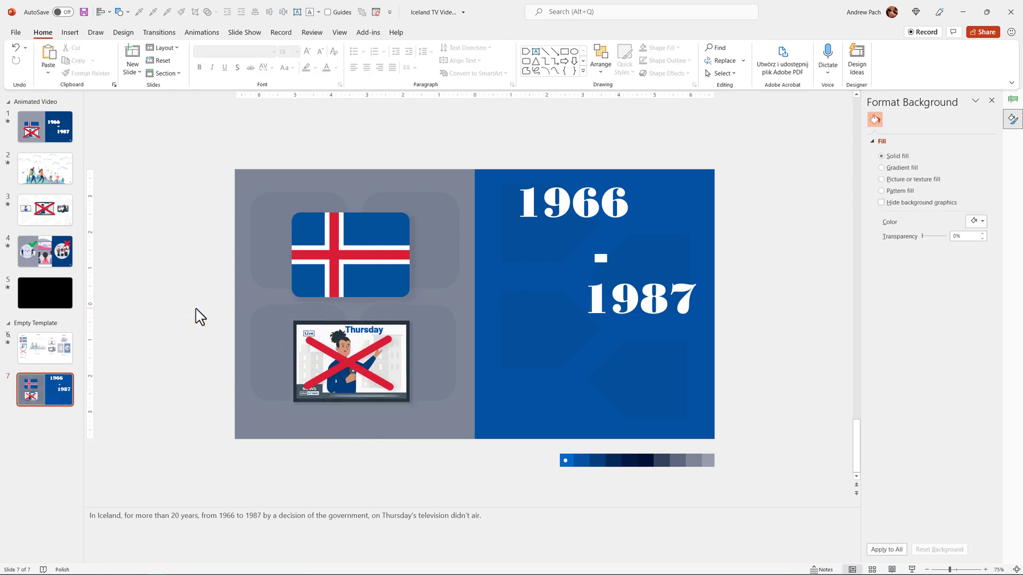
left_click(346, 368)
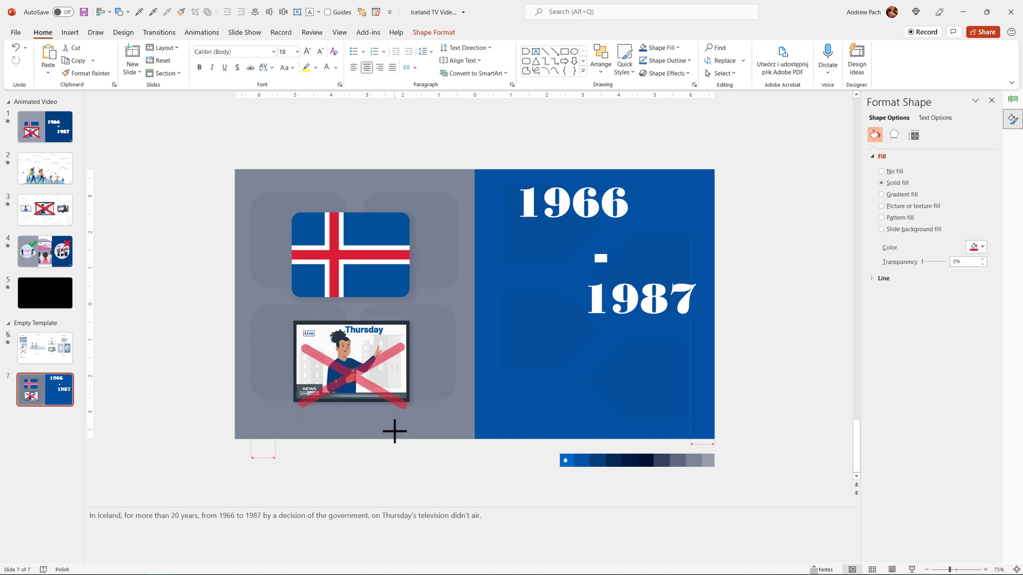
left_click(406, 445)
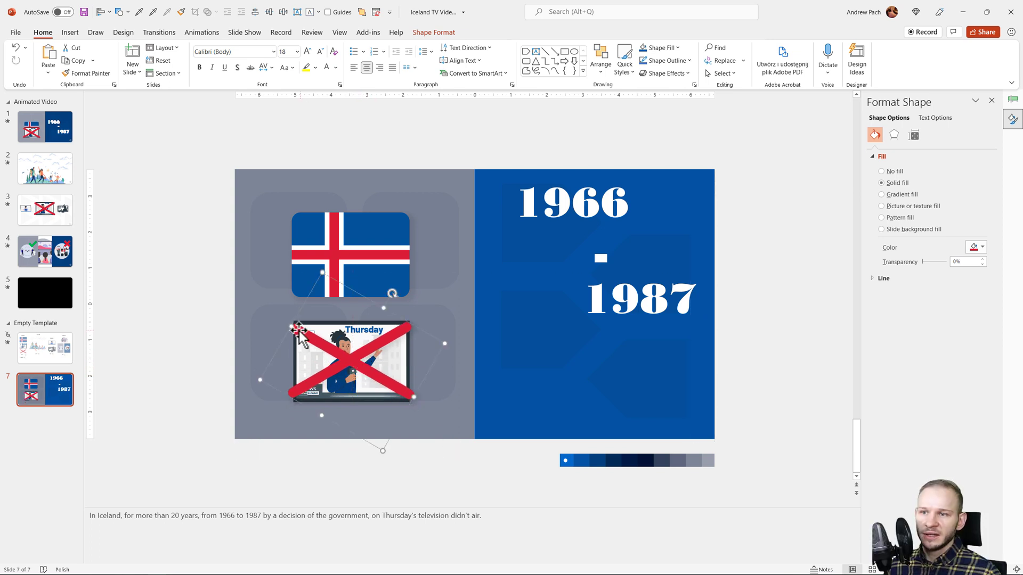
Step: Try crossing the flag with rotated rounded-rectangle bars, then delete them
left_click(120, 12)
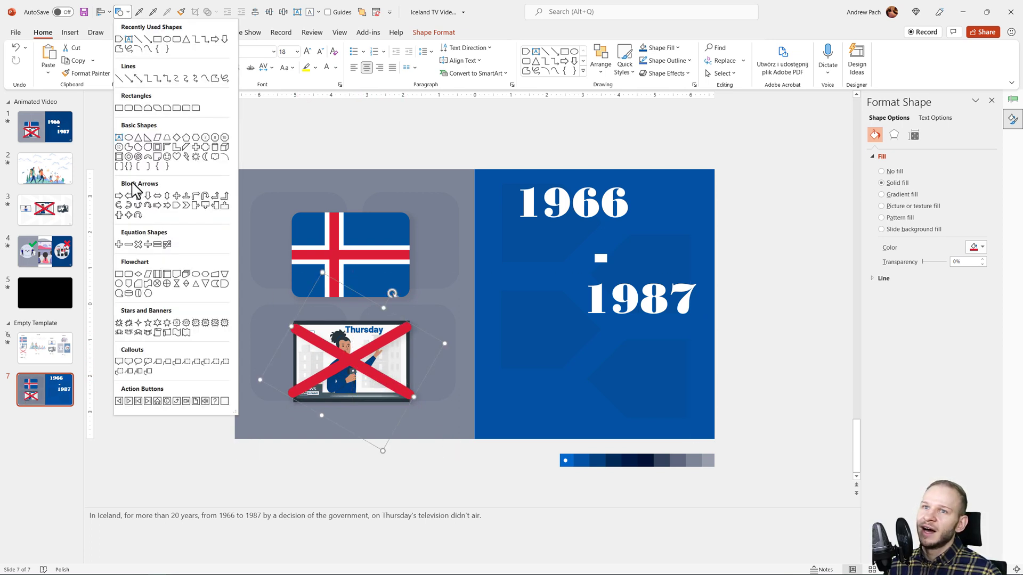
left_click(131, 108)
mouse_move(210, 128)
left_mouse_down()
mouse_move(358, 158)
mouse_move(374, 146)
left_mouse_up()
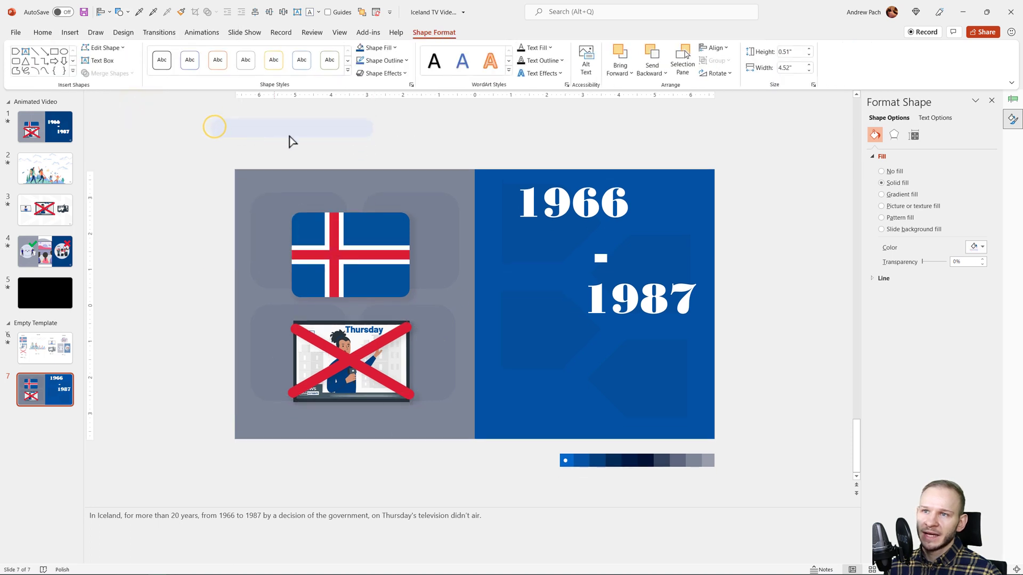
left_click_drag(290, 136, 302, 160)
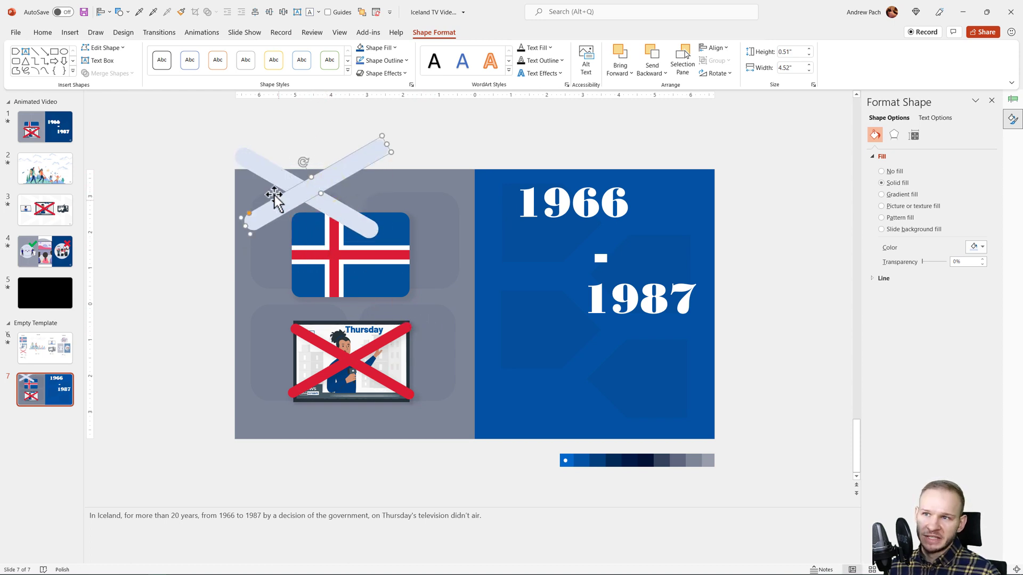
left_click(269, 169, "shift")
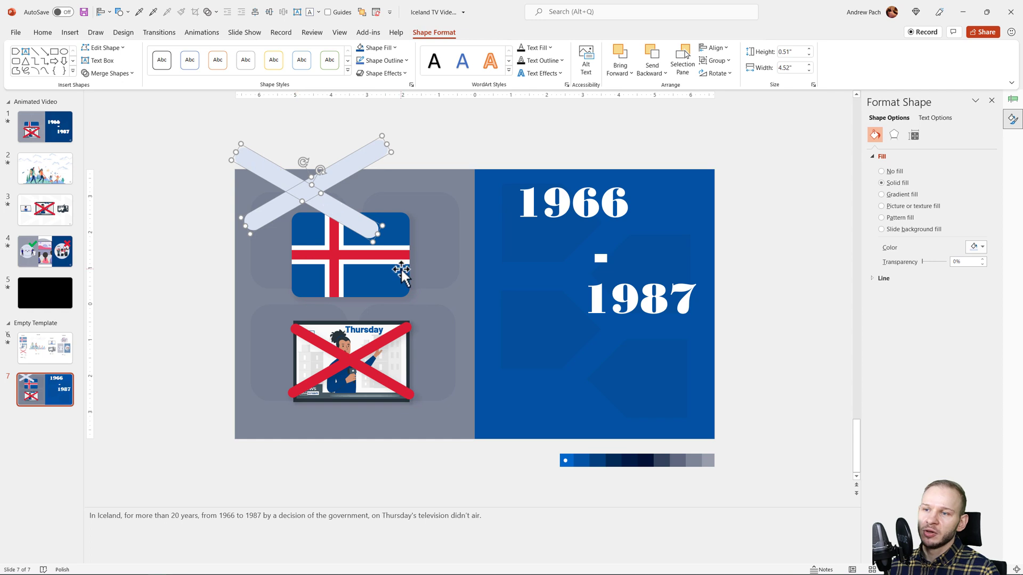
key("Delete")
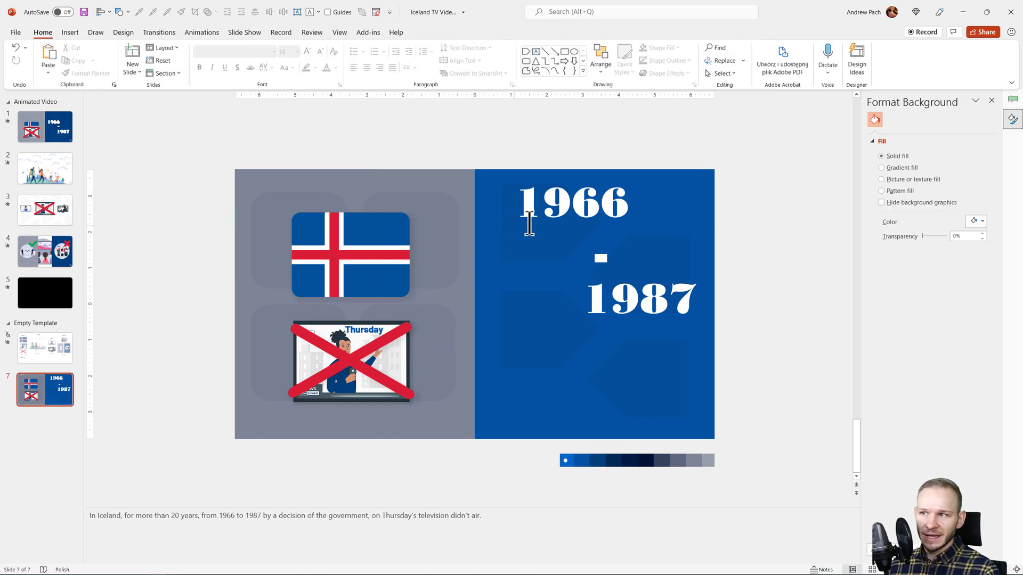
Step: Move the 1966, dash and 1987 boxes together lower and left on the blue half
left_click(579, 212)
left_click(601, 257, "shift")
left_click(611, 286, "shift")
left_click_drag(555, 286, 544, 337)
left_click(788, 291)
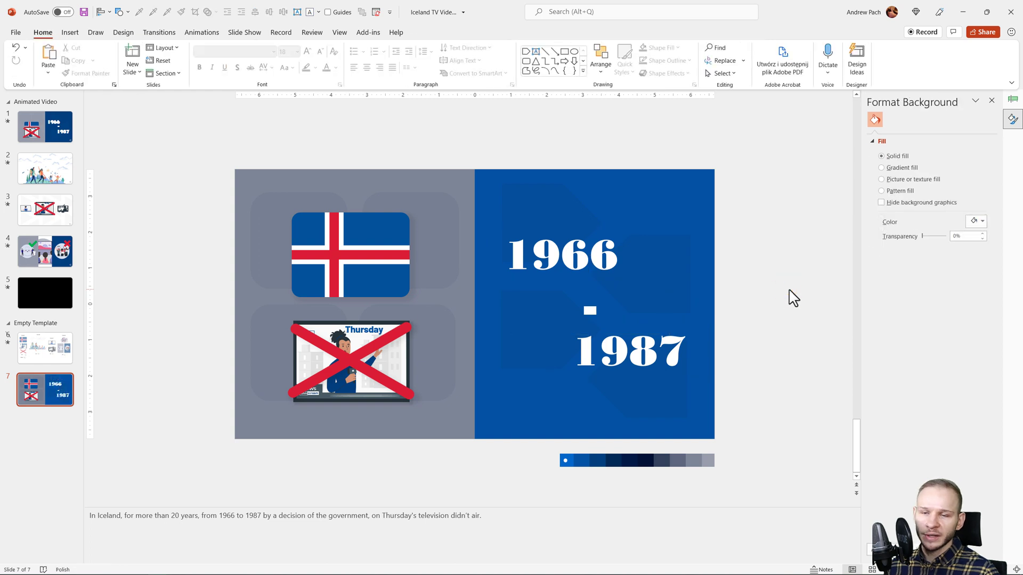